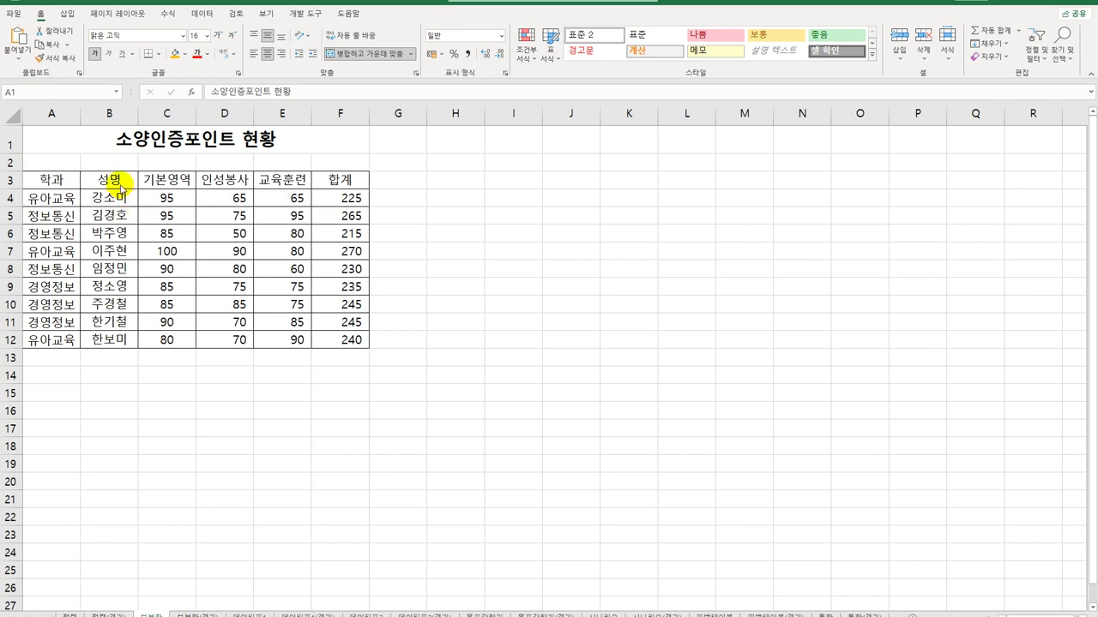
# Sort the student point table by the 학과 column in ascending order.
pyautogui.click(122, 182)
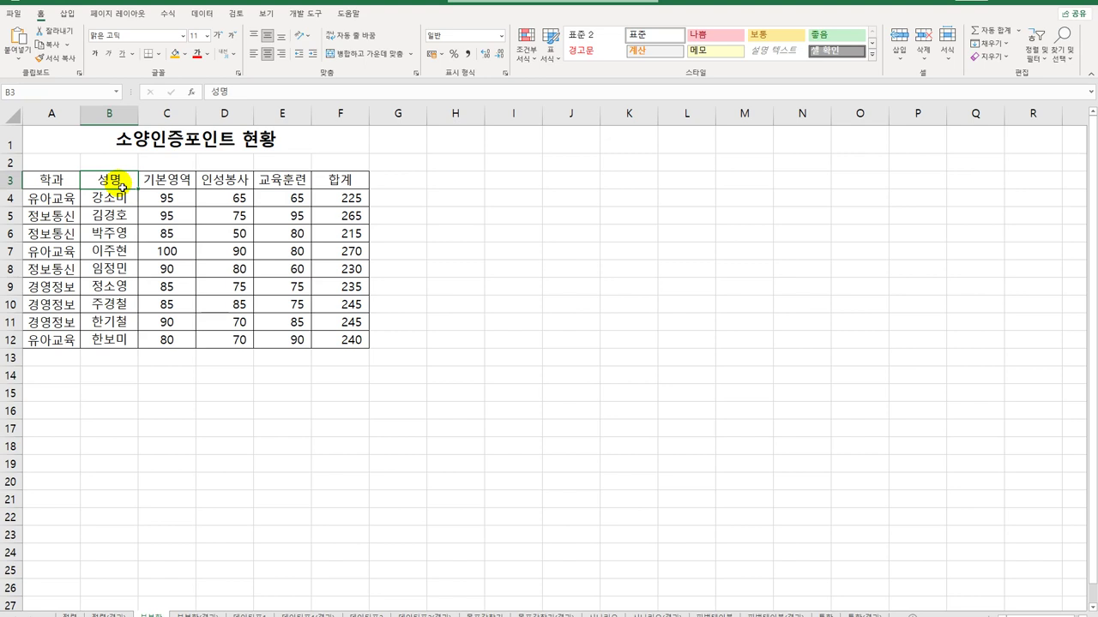
pyautogui.click(50, 203)
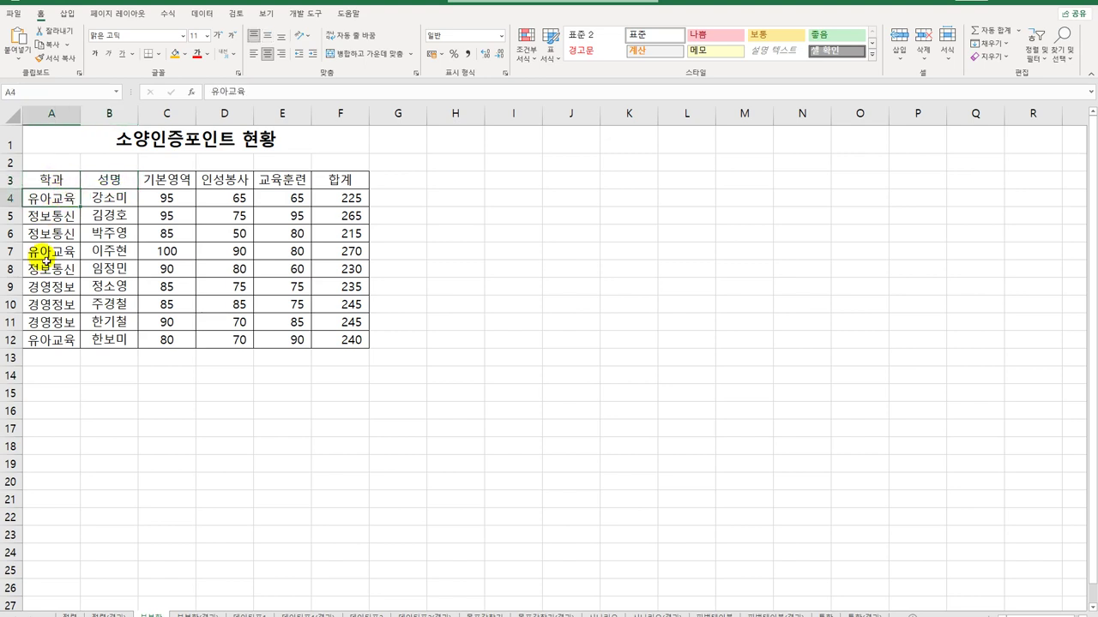
pyautogui.click(50, 234)
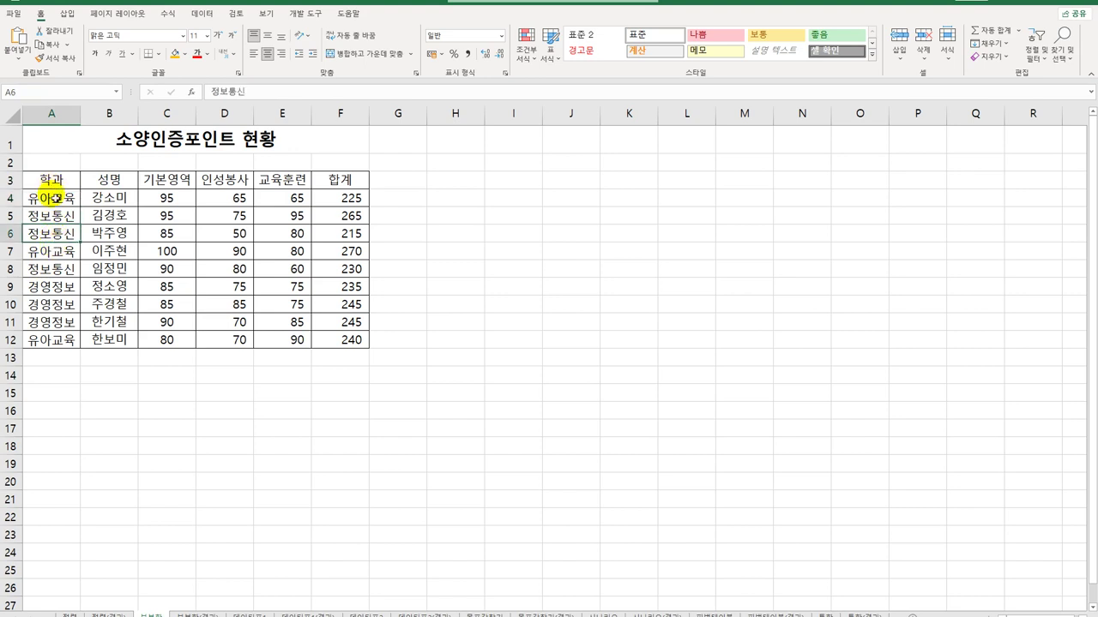
pyautogui.click(204, 13)
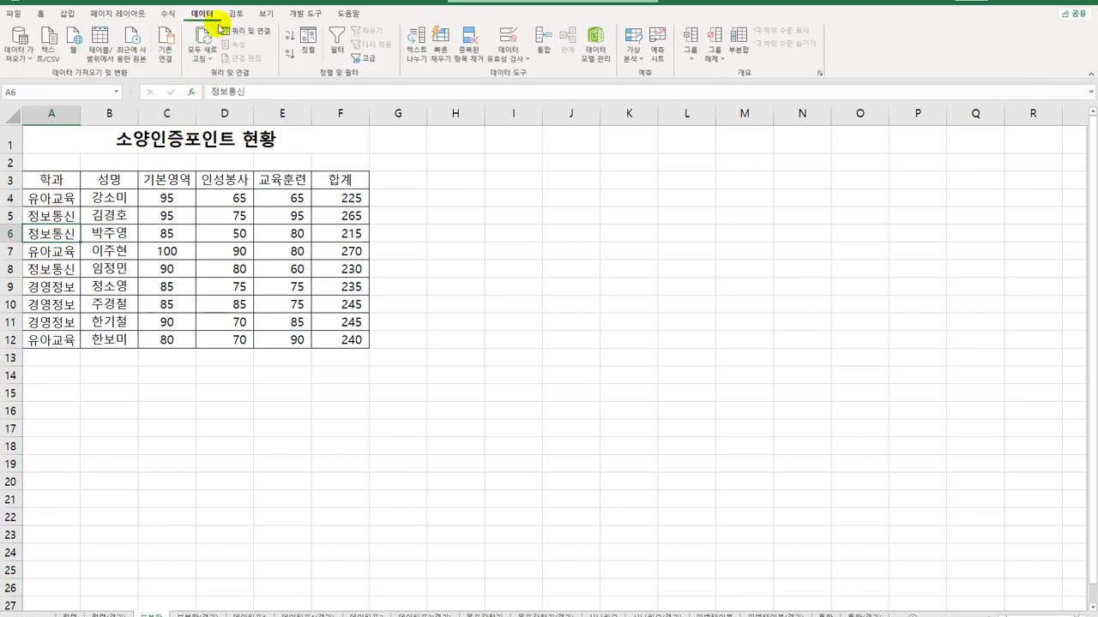
pyautogui.click(291, 40)
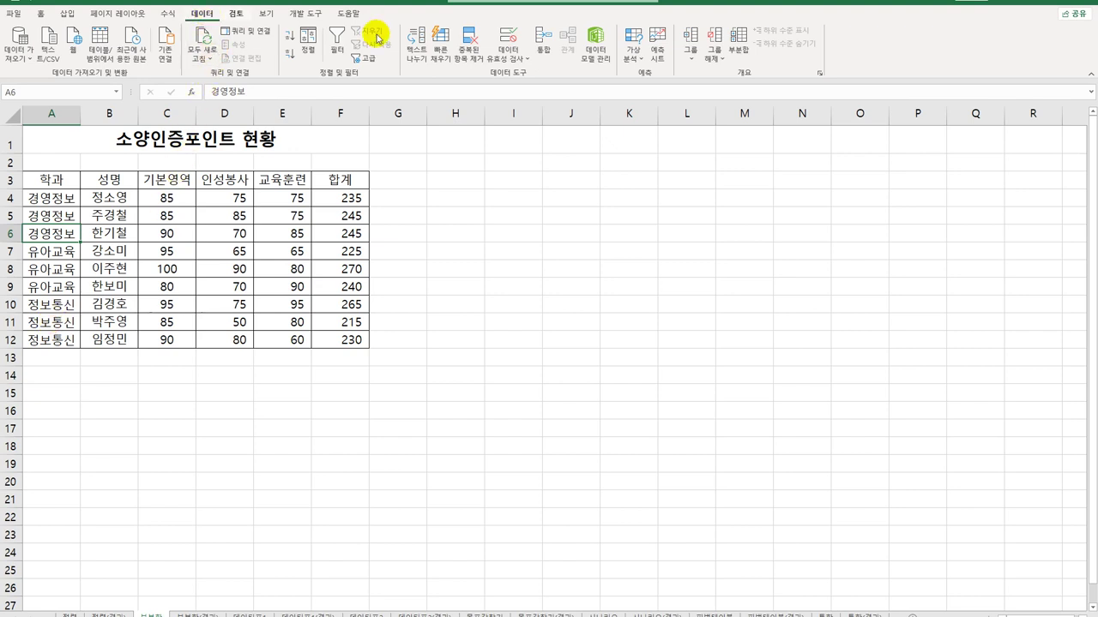
# Add a subtotal to the table, grouped by 학과, using the 최소 function on the 합계 column.
pyautogui.click(736, 45)
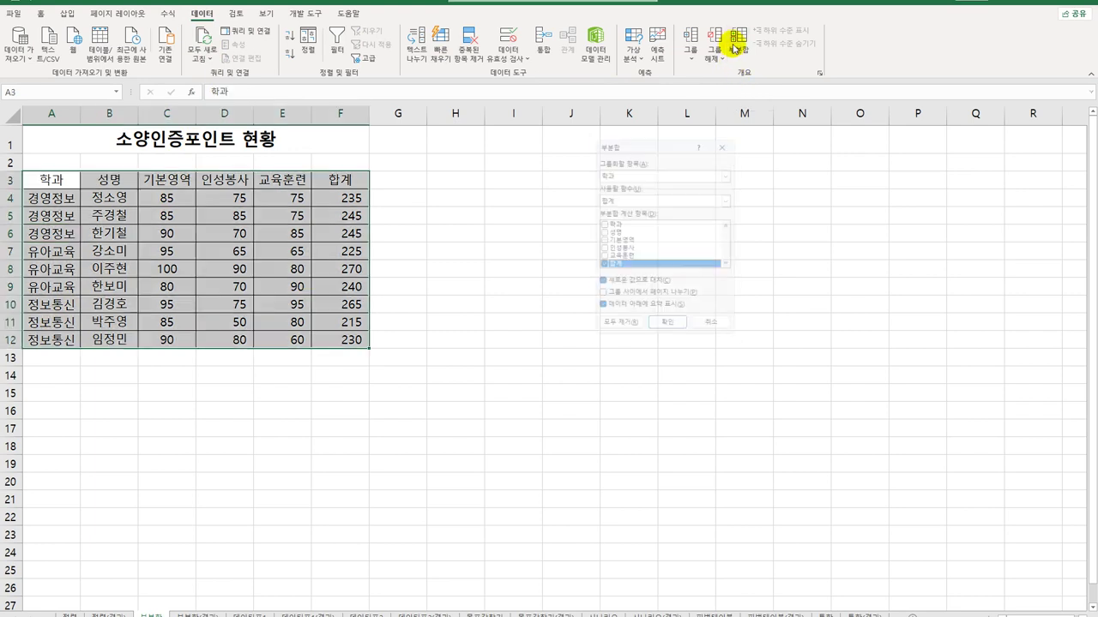
pyautogui.moveTo(661, 154); pyautogui.dragTo(491, 160)
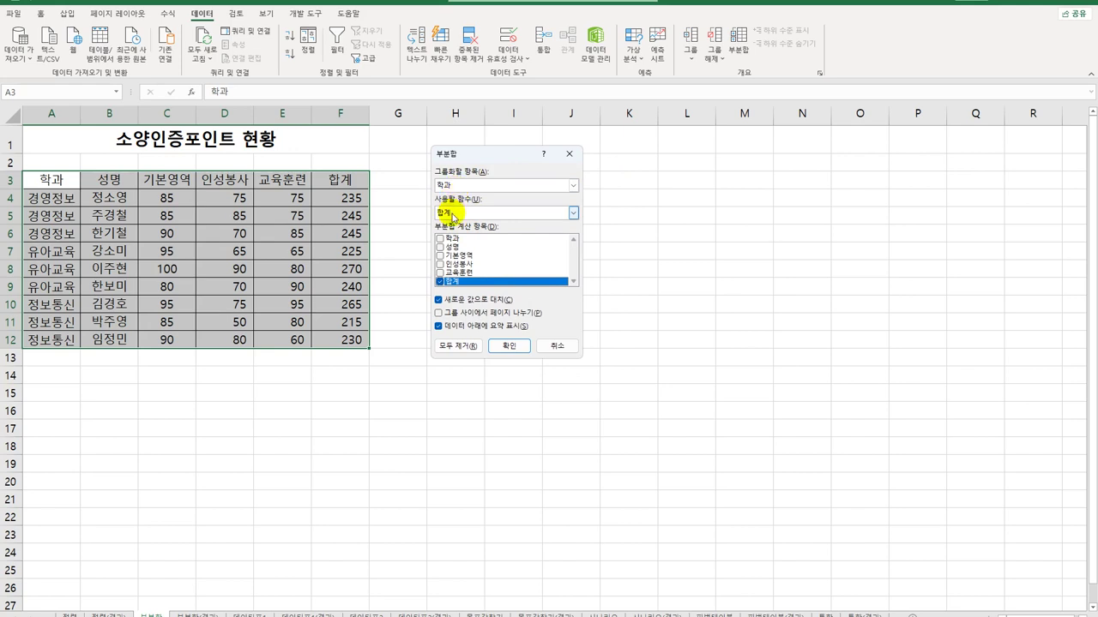
pyautogui.click(442, 281)
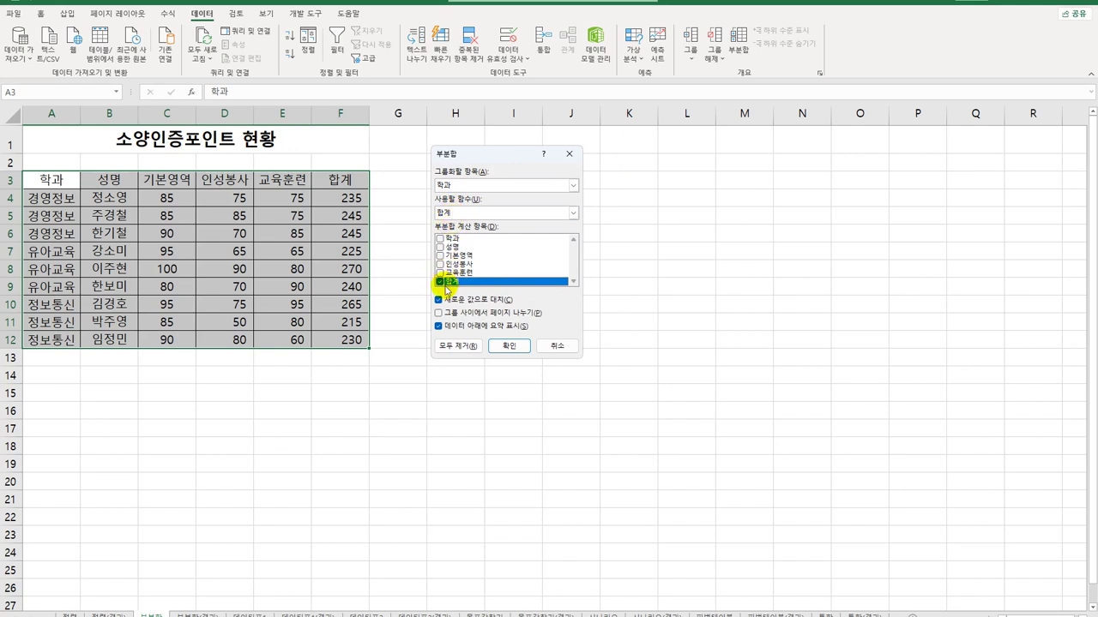
pyautogui.click(454, 214)
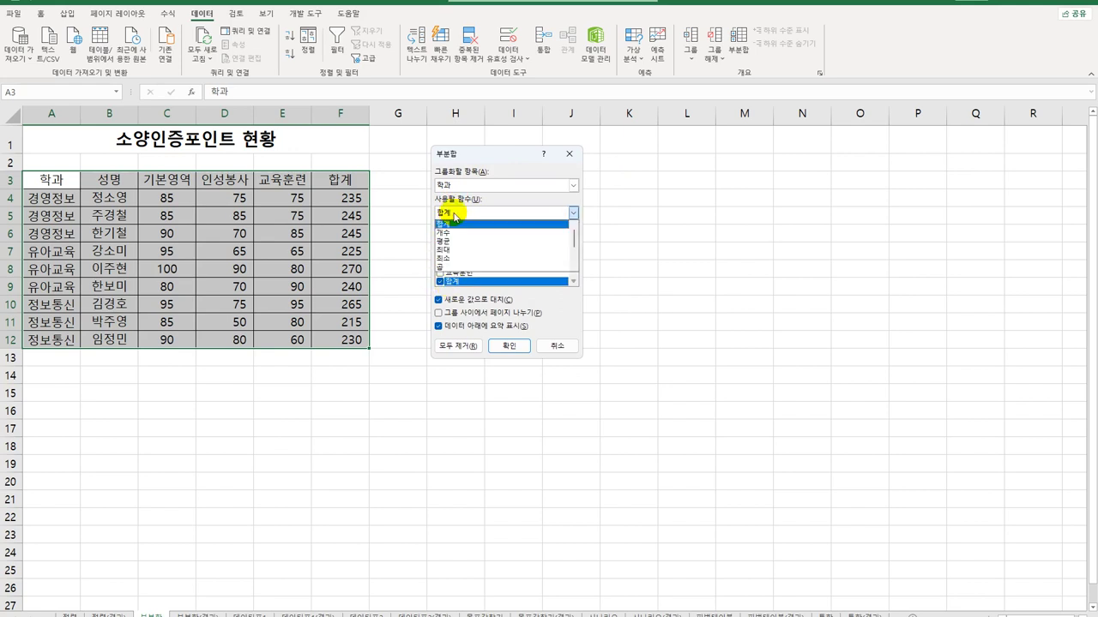
pyautogui.click(451, 258)
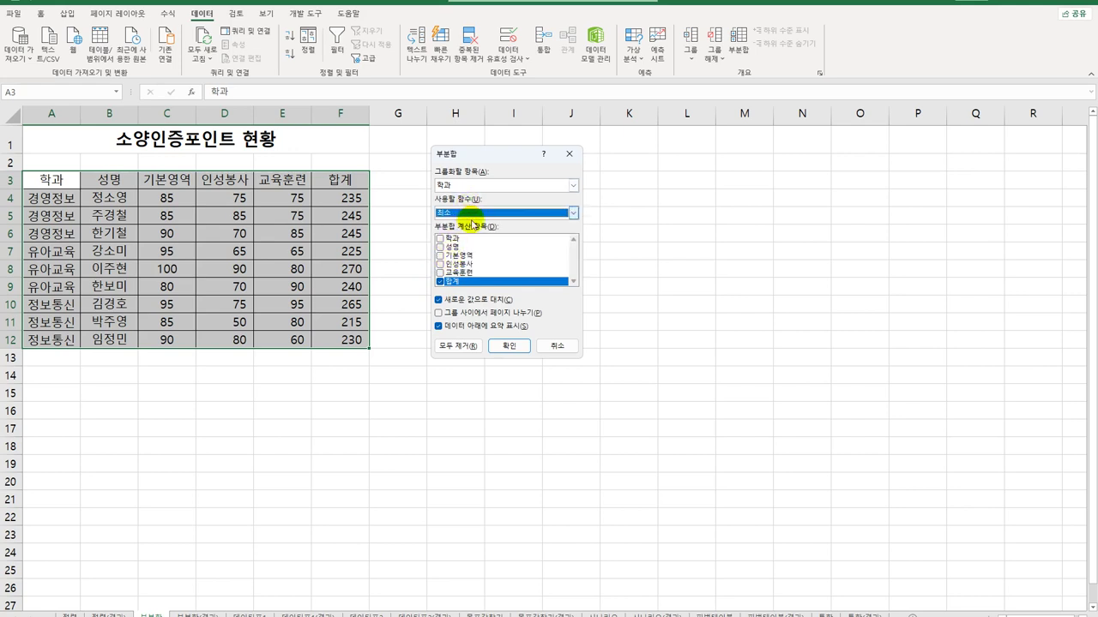
pyautogui.click(509, 346)
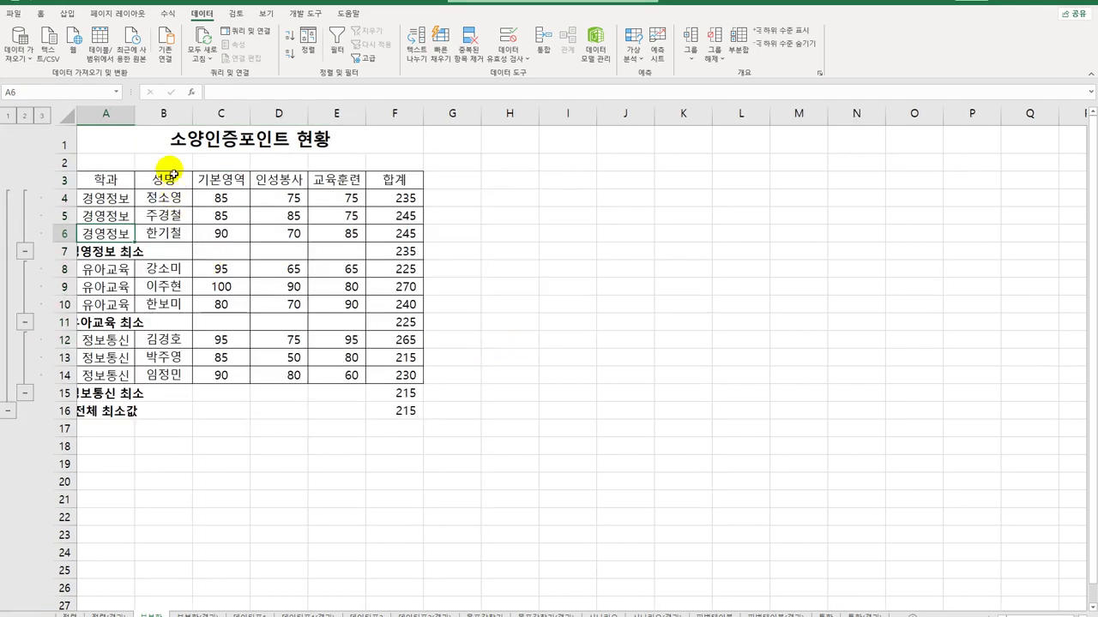
# Fit column A's width to its contents and check the department and overall minimum cells in the 합계 column.
pyautogui.doubleClick(139, 119)
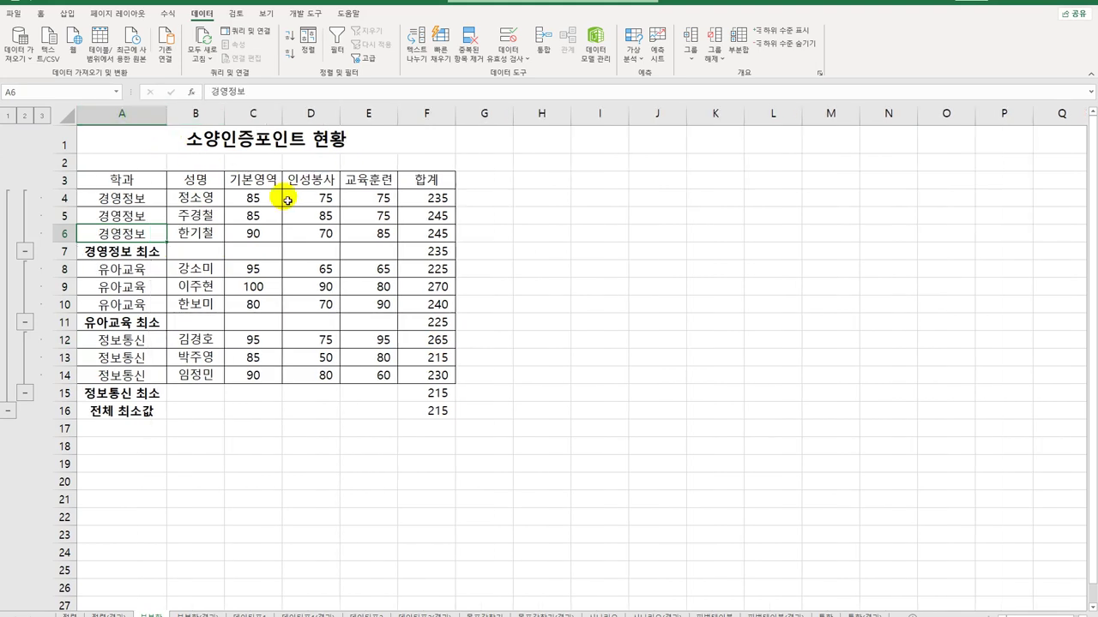
pyautogui.click(425, 252)
pyautogui.click(438, 323)
pyautogui.click(440, 415)
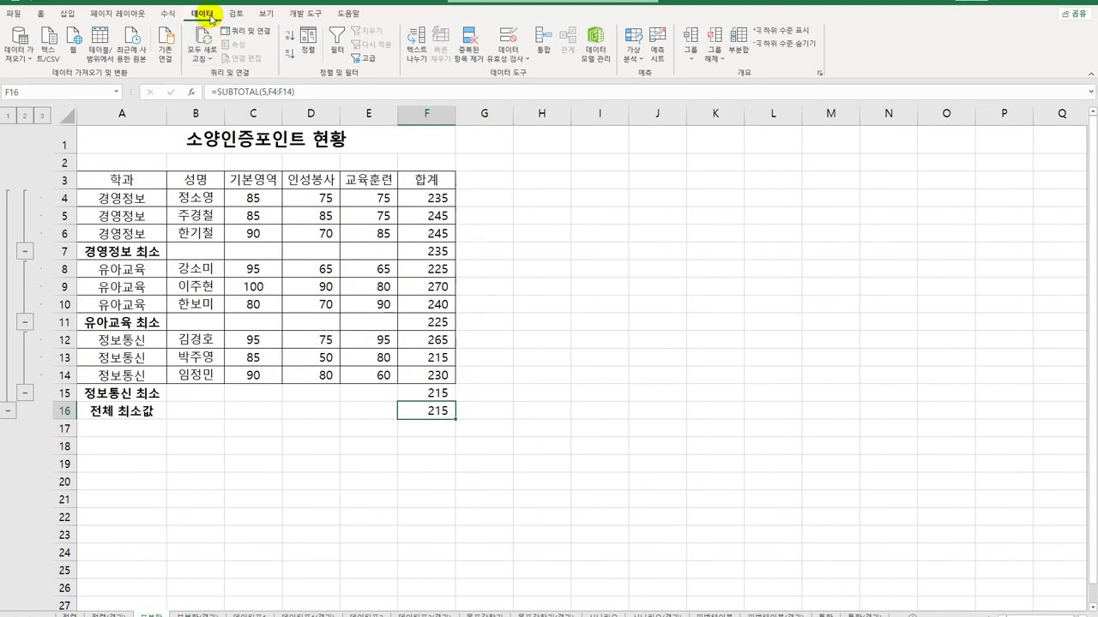
# Add a second subtotal by 학과 using 평균 on 기본영역, 인성봉사 and 교육훈련 only, without replacing the existing subtotals.
pyautogui.click(738, 43)
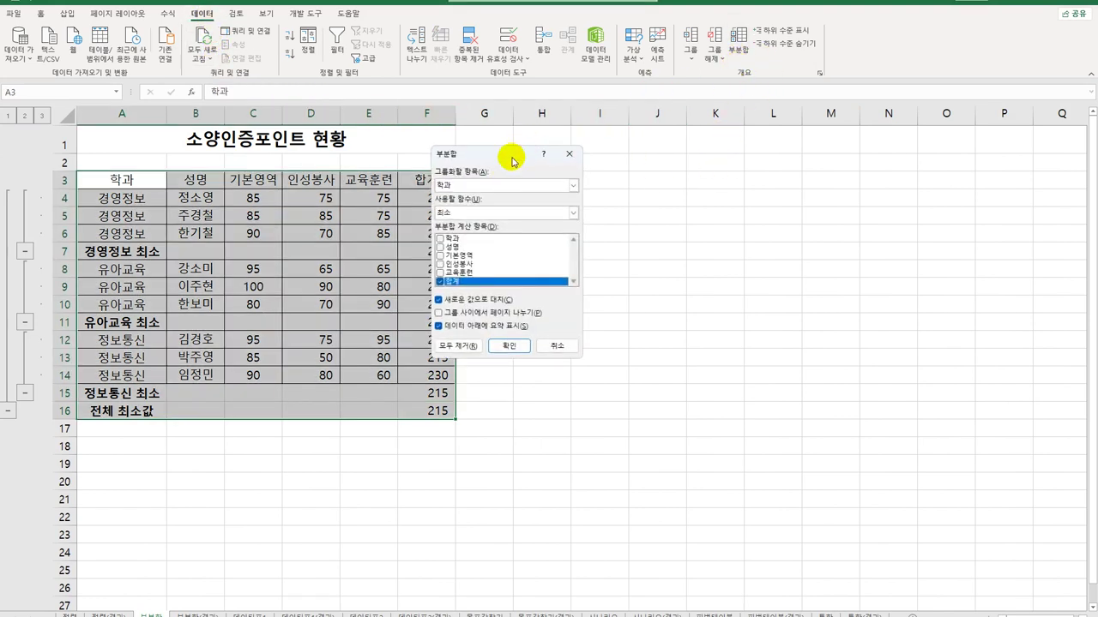
pyautogui.moveTo(509, 163); pyautogui.dragTo(646, 185)
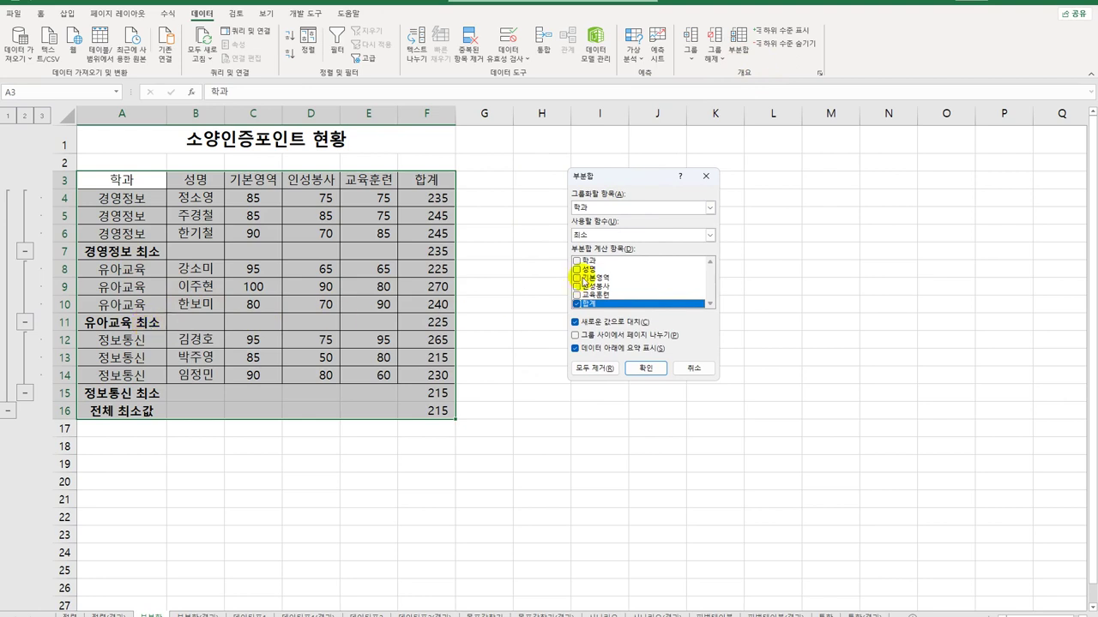
pyautogui.click(605, 236)
pyautogui.click(600, 263)
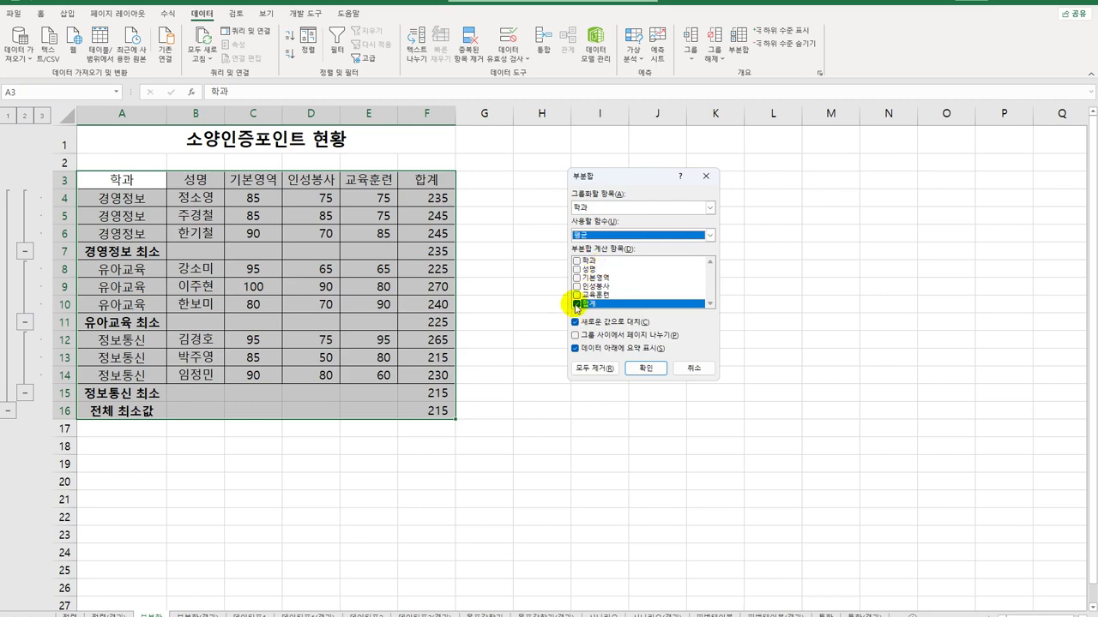
pyautogui.click(577, 303)
pyautogui.click(576, 277)
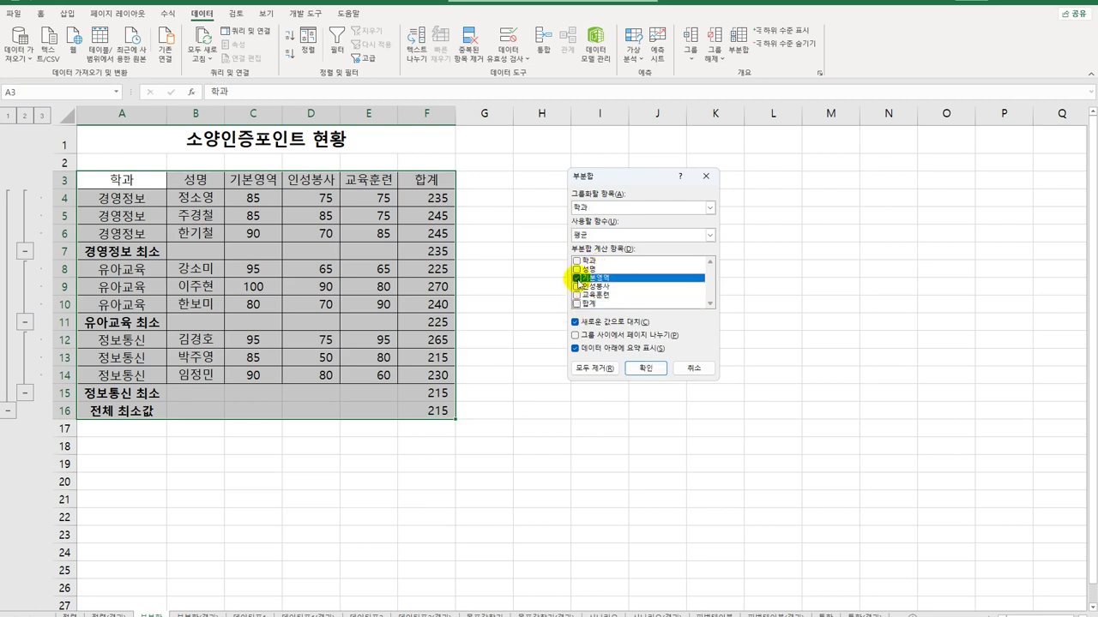
pyautogui.click(576, 286)
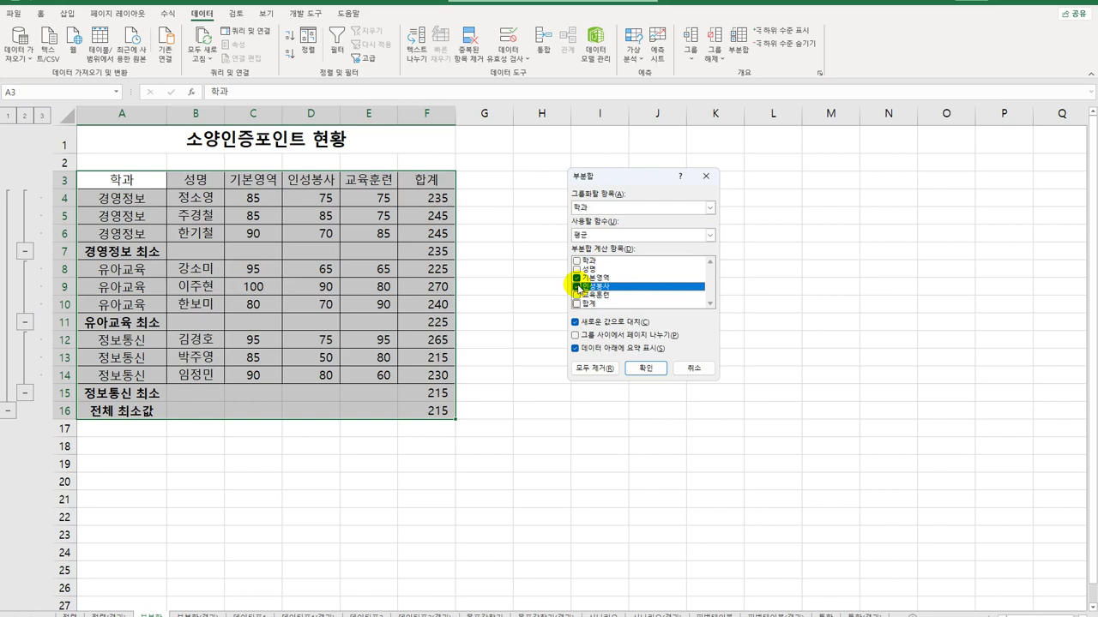
pyautogui.click(576, 296)
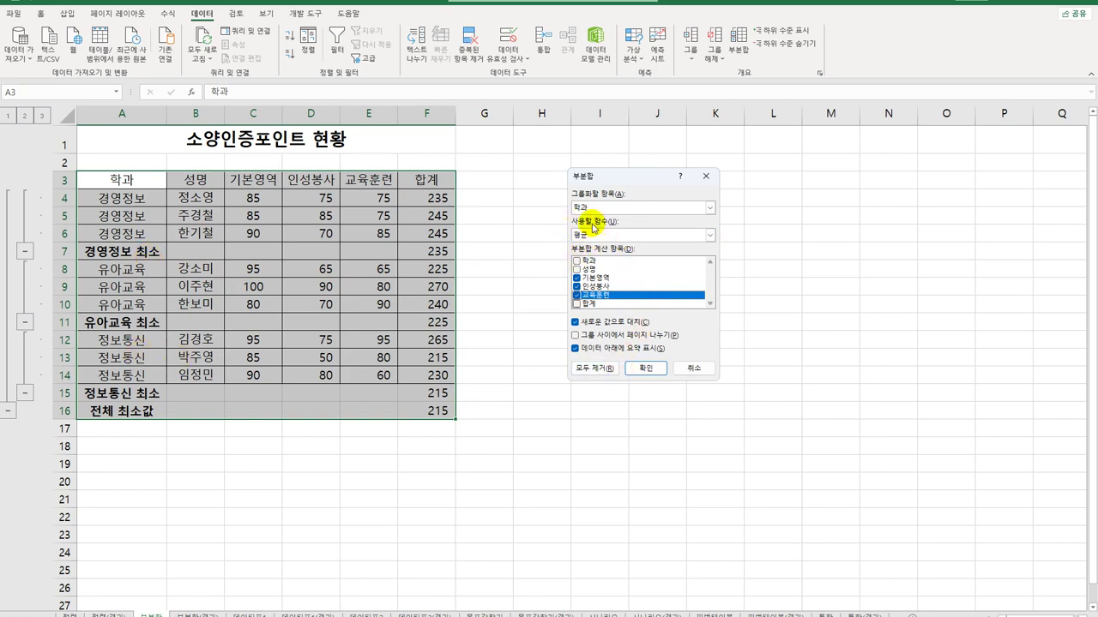
pyautogui.click(575, 323)
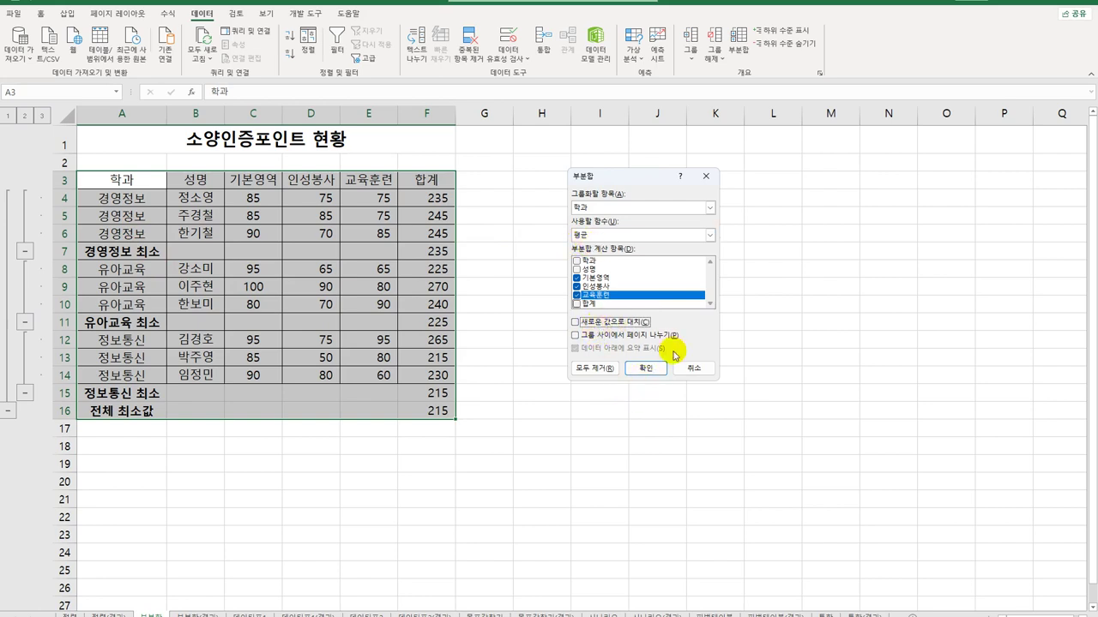
pyautogui.click(647, 369)
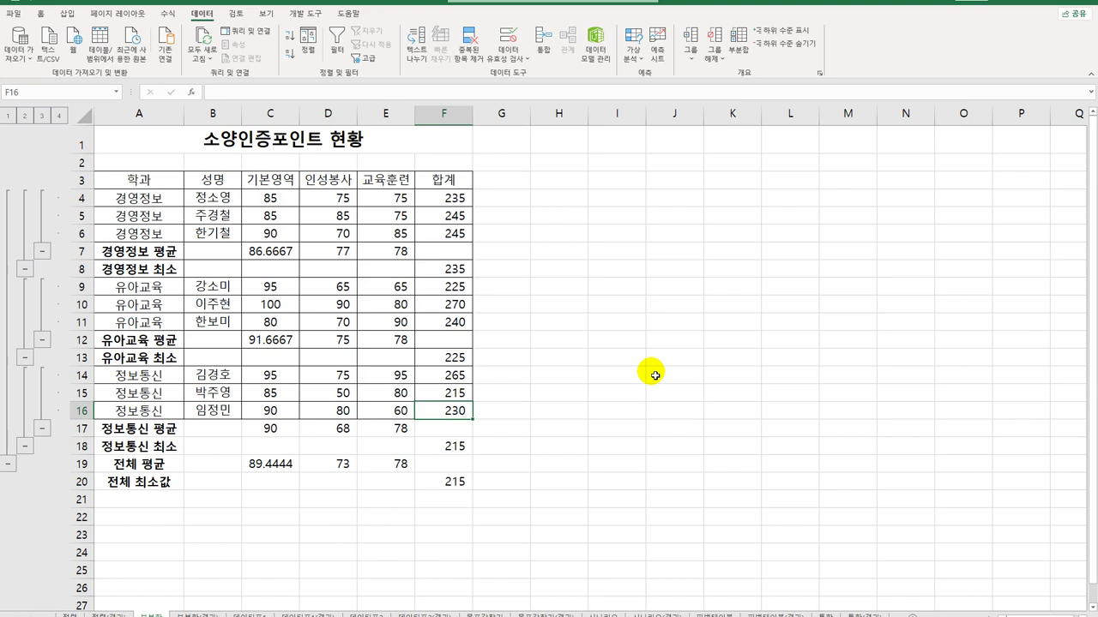
# Choose the 숫자 format with 1 decimal place for the 기본영역 average cells C7, C12, C17 and C19.
pyautogui.click(285, 255)
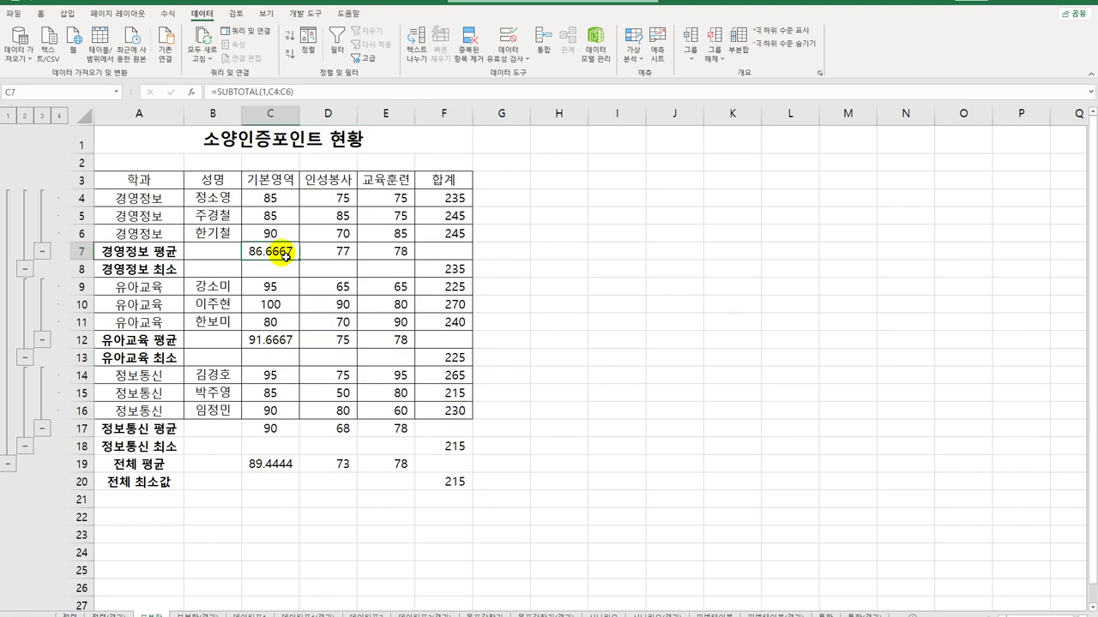
pyautogui.keyDown('ctrl'); pyautogui.click(282, 342); pyautogui.keyUp('ctrl')
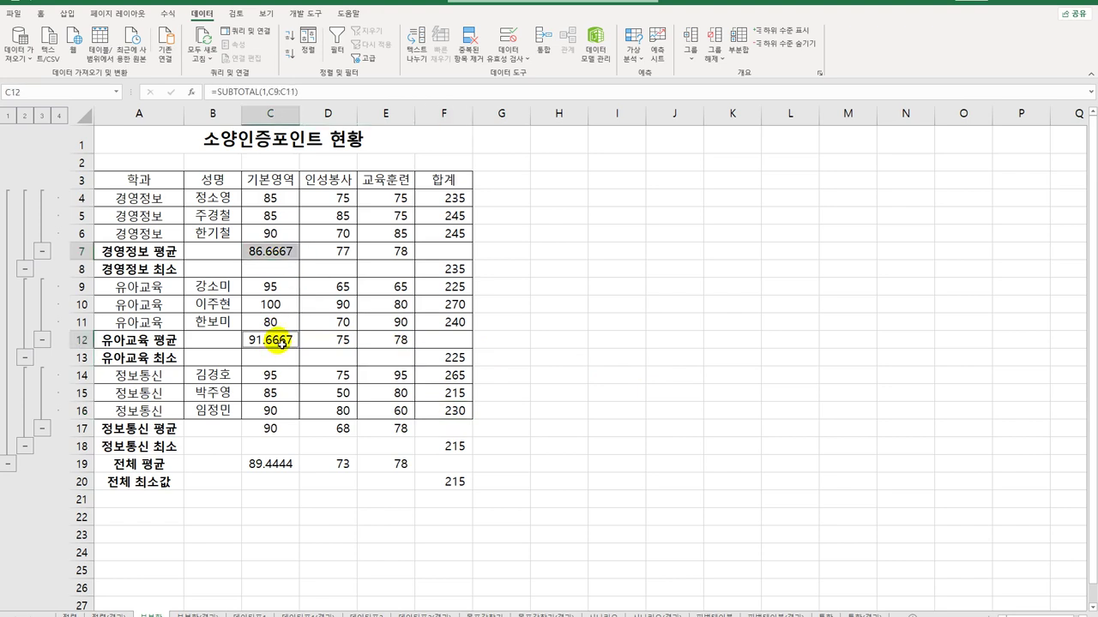
pyautogui.keyDown('ctrl'); pyautogui.click(281, 436); pyautogui.keyUp('ctrl')
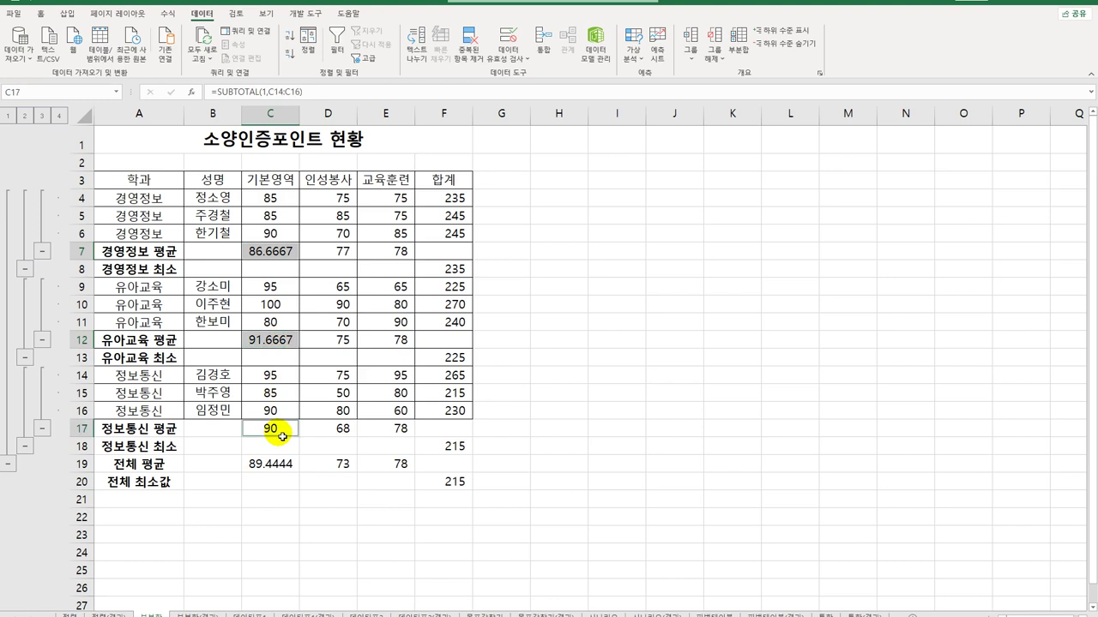
pyautogui.keyDown('ctrl'); pyautogui.click(279, 465); pyautogui.keyUp('ctrl')
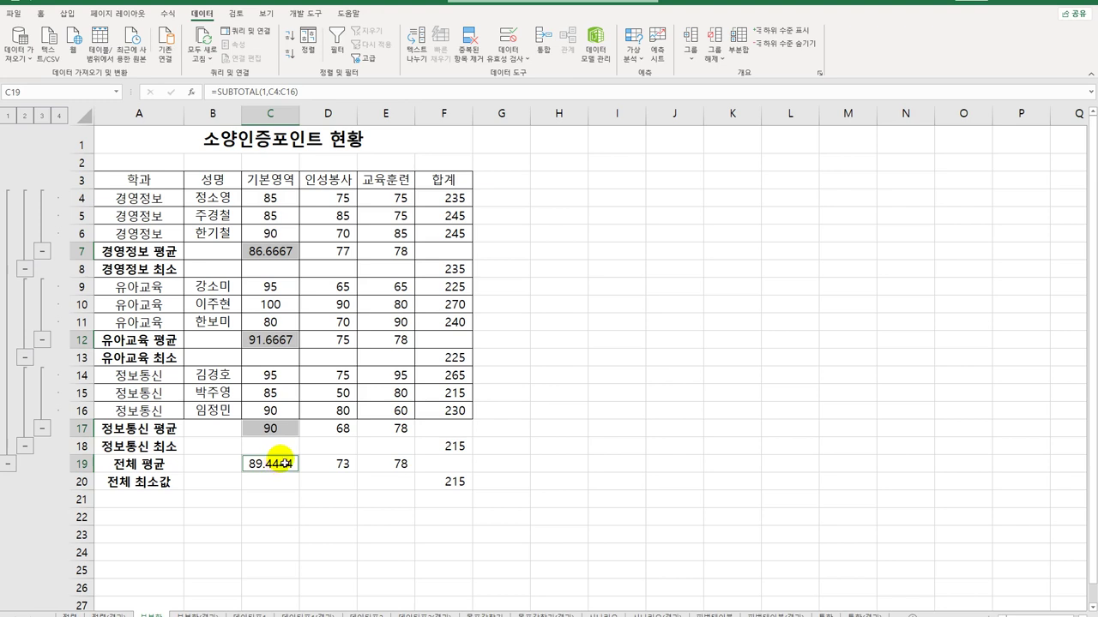
pyautogui.rightClick(286, 259)
pyautogui.click(349, 519)
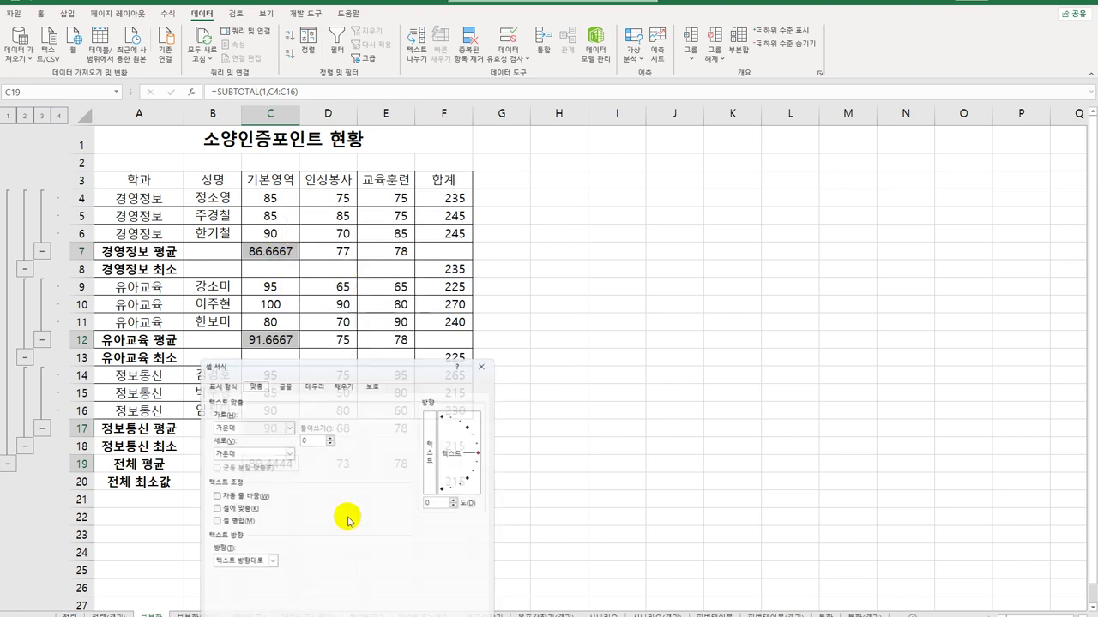
pyautogui.moveTo(362, 286); pyautogui.dragTo(656, 159)
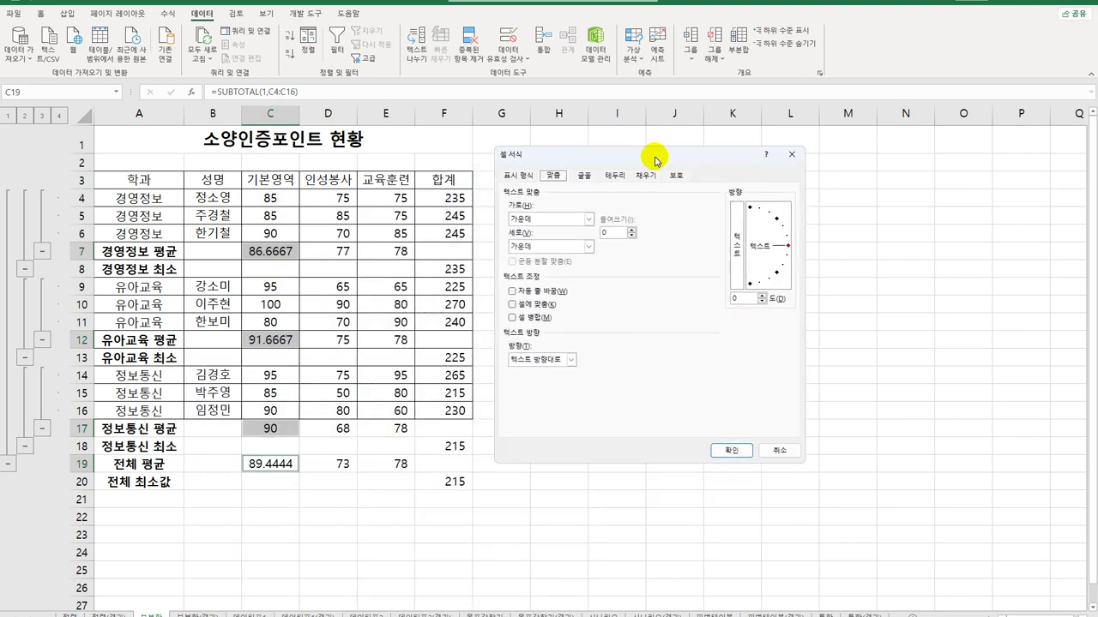
pyautogui.click(517, 176)
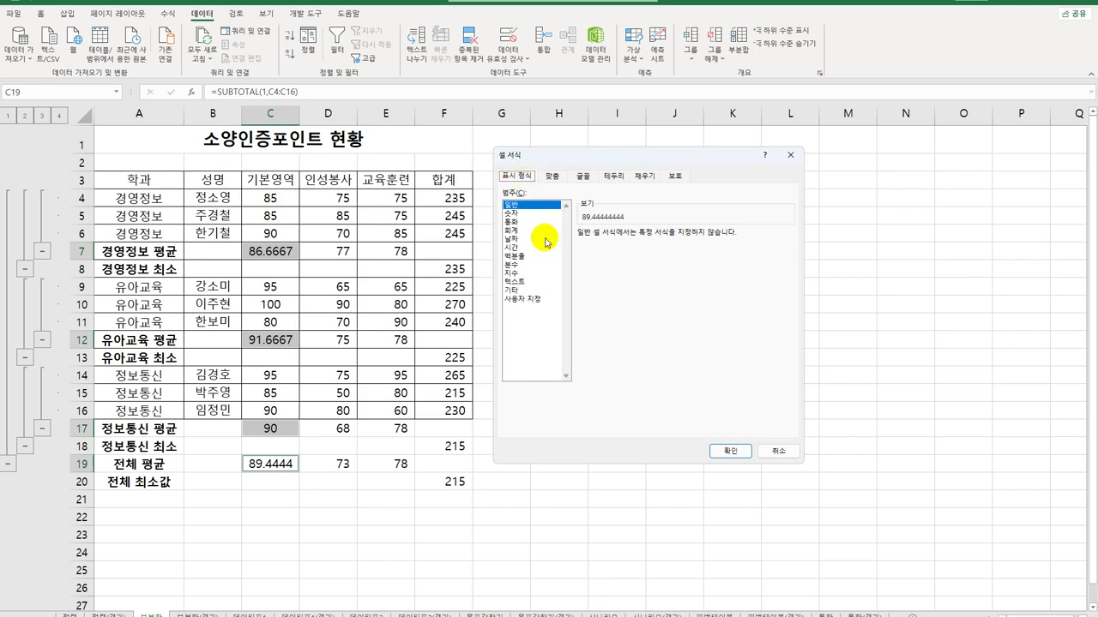
pyautogui.click(547, 212)
pyautogui.click(661, 231)
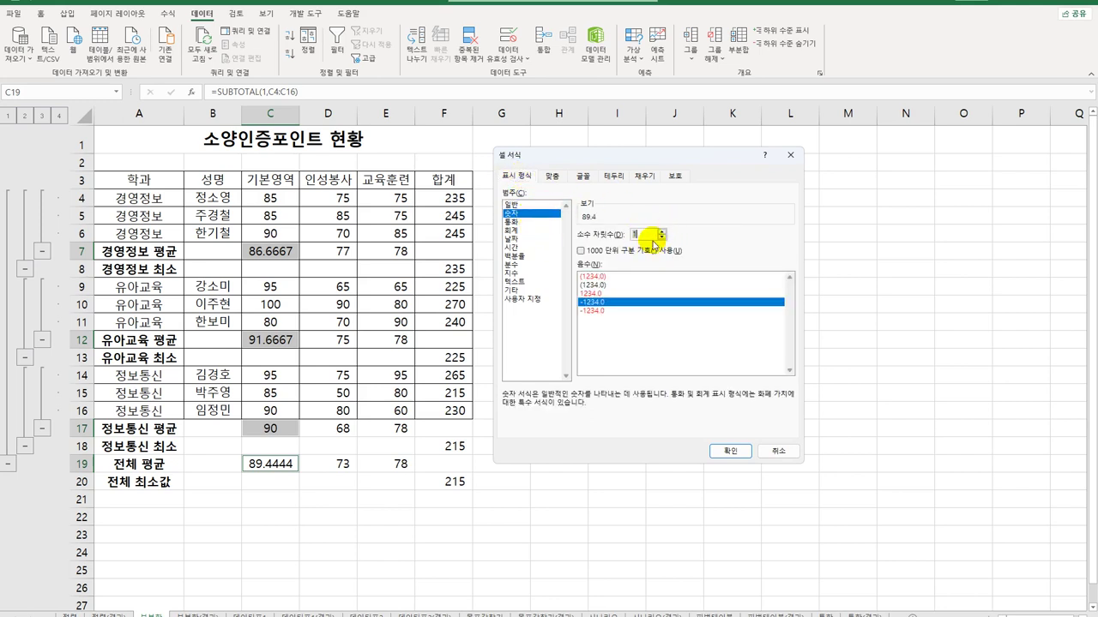
# Switch the selected averages to a custom number format, trim its code to 0.0 and apply it.
pyautogui.click(532, 298)
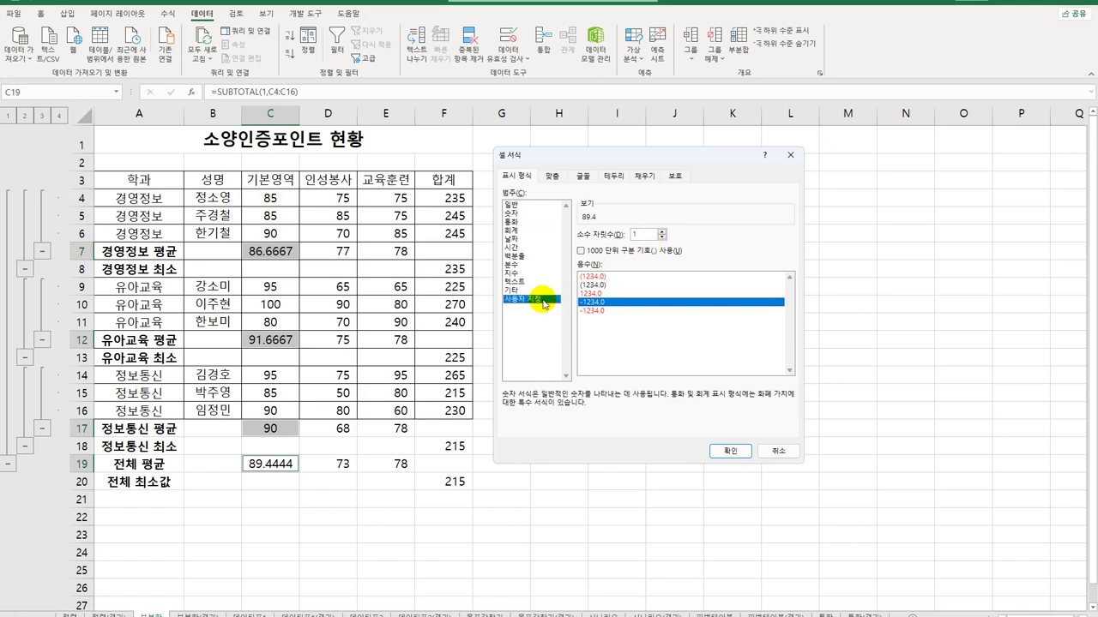
pyautogui.moveTo(591, 246); pyautogui.dragTo(619, 253)
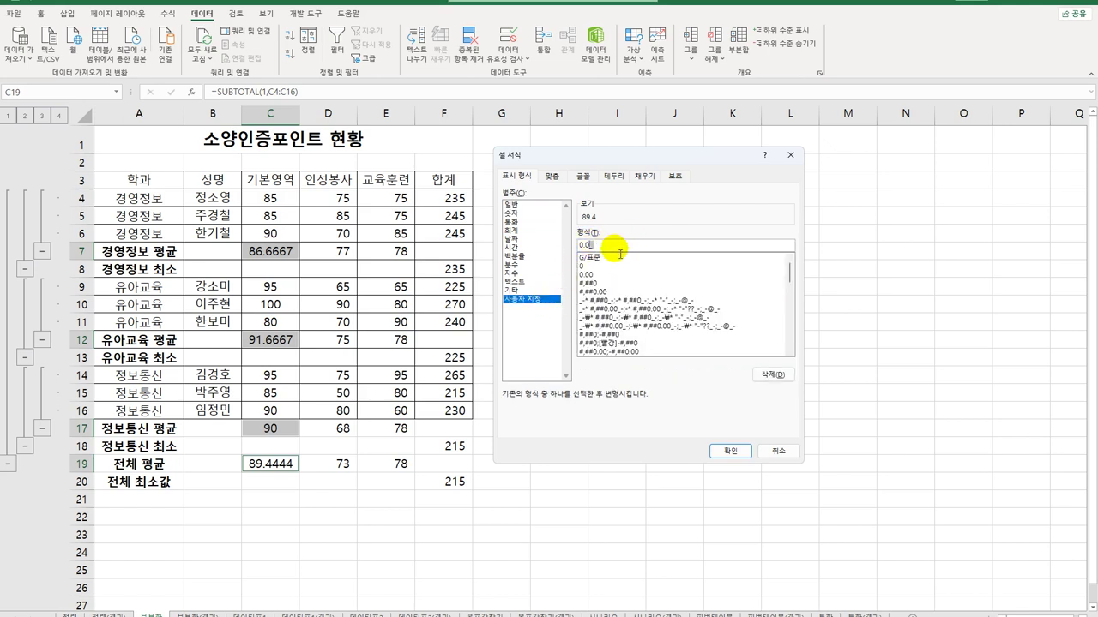
pyautogui.press('BackSpace')
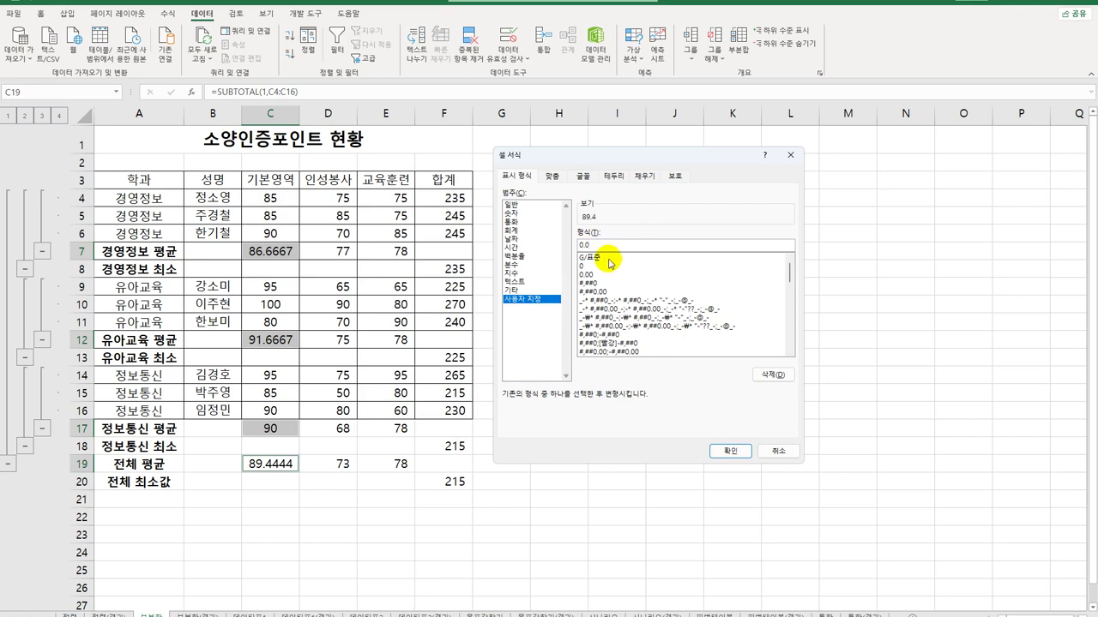
pyautogui.click(729, 452)
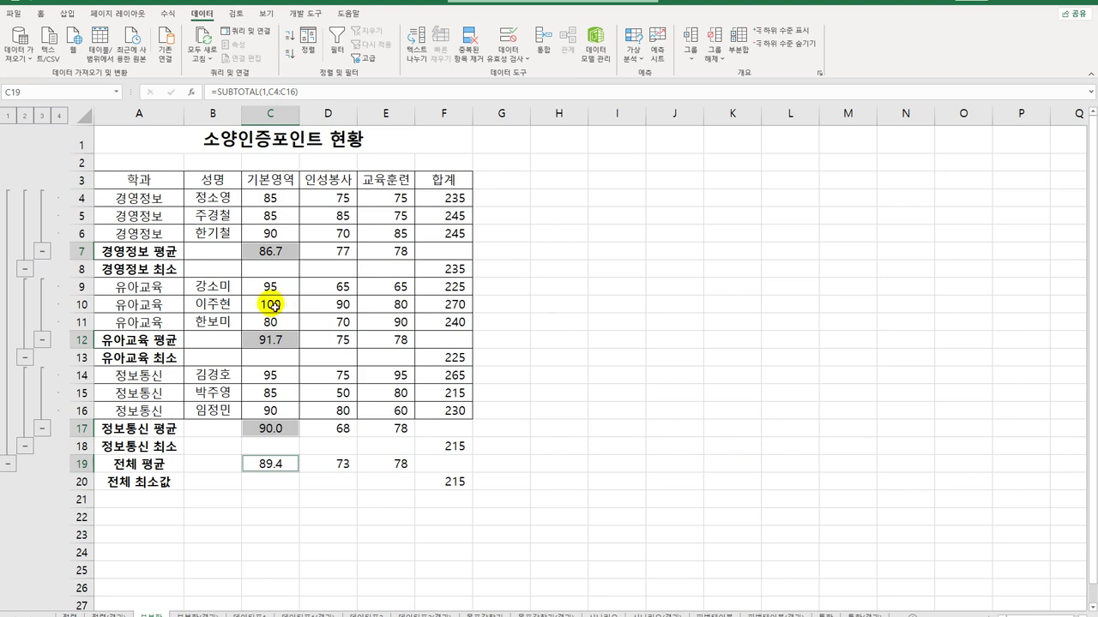
# Format the range A3:F20 as a table with headers, using the first blue style of the 중간 group.
pyautogui.click(270, 237)
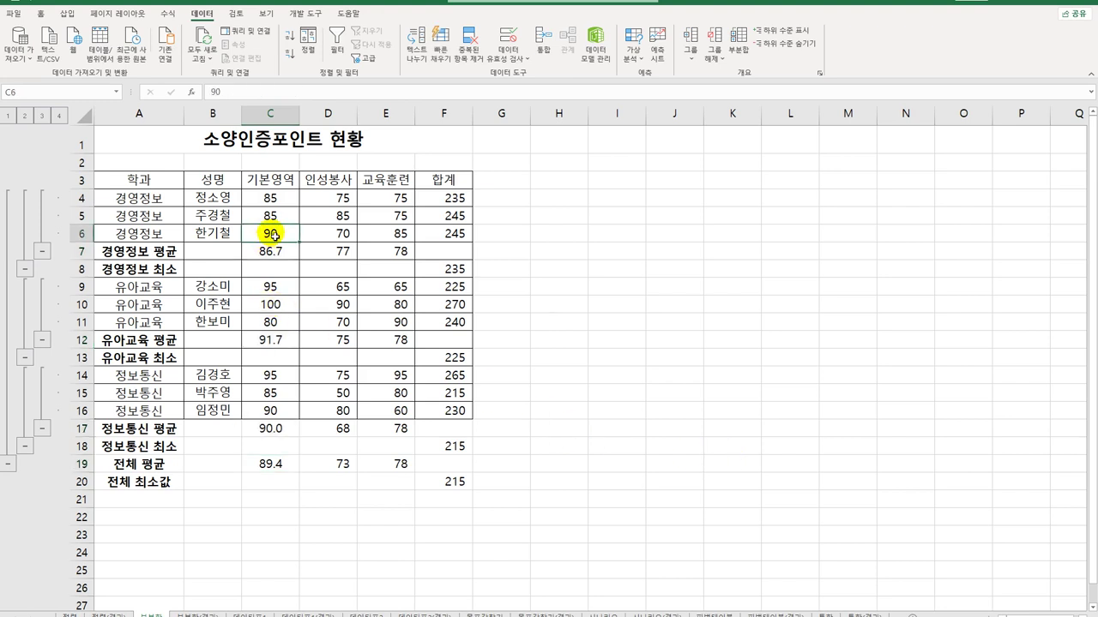
pyautogui.click(39, 13)
pyautogui.click(548, 51)
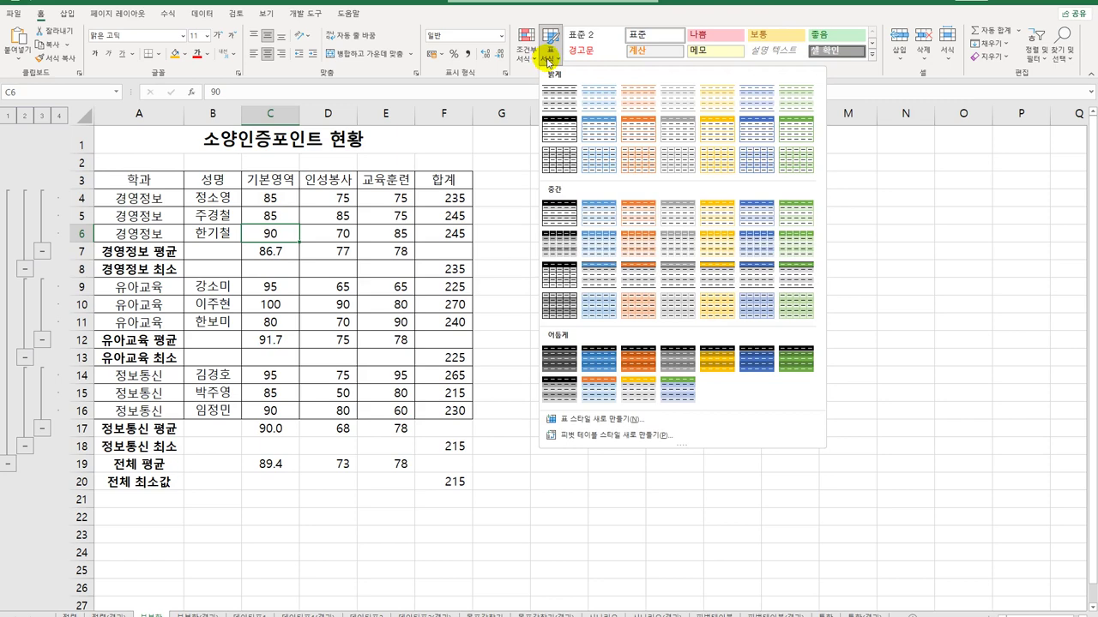
pyautogui.click(591, 221)
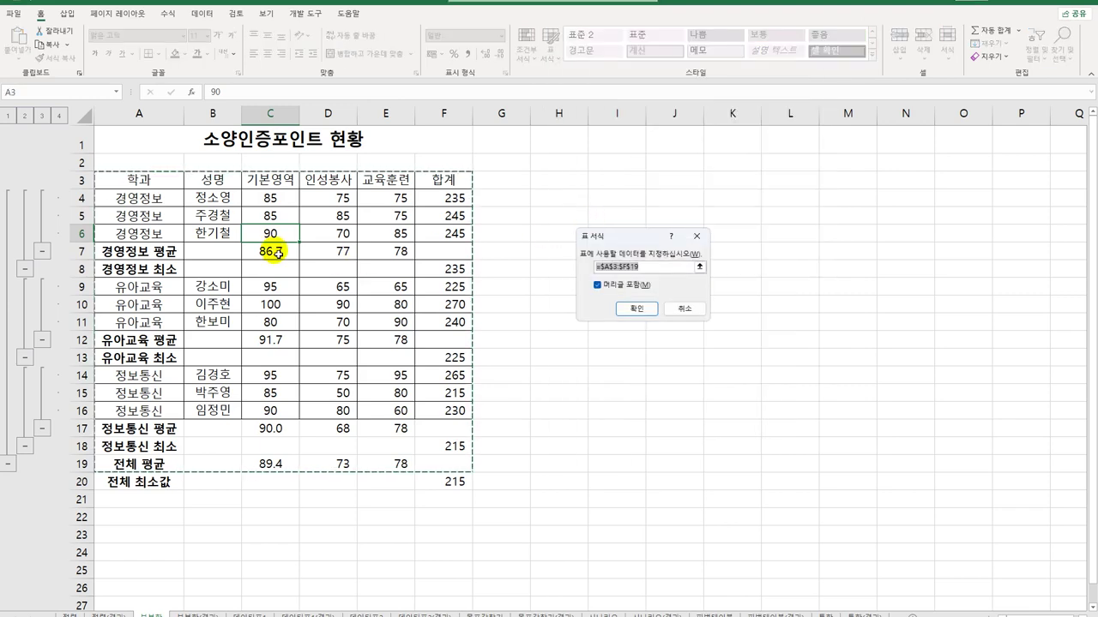
pyautogui.moveTo(152, 179); pyautogui.dragTo(447, 485)
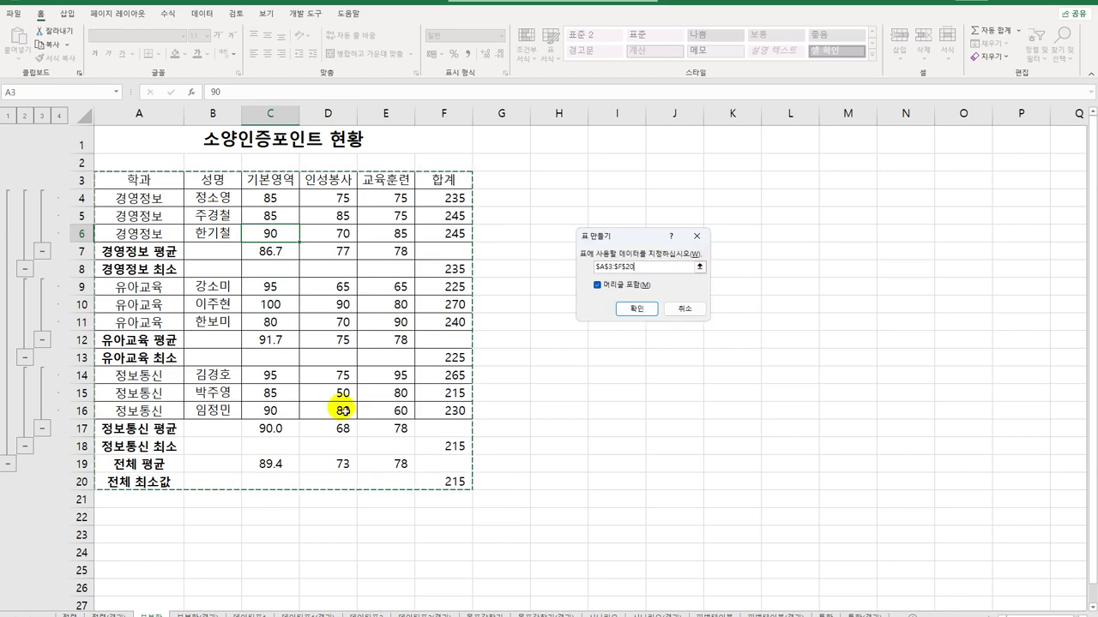
pyautogui.click(637, 308)
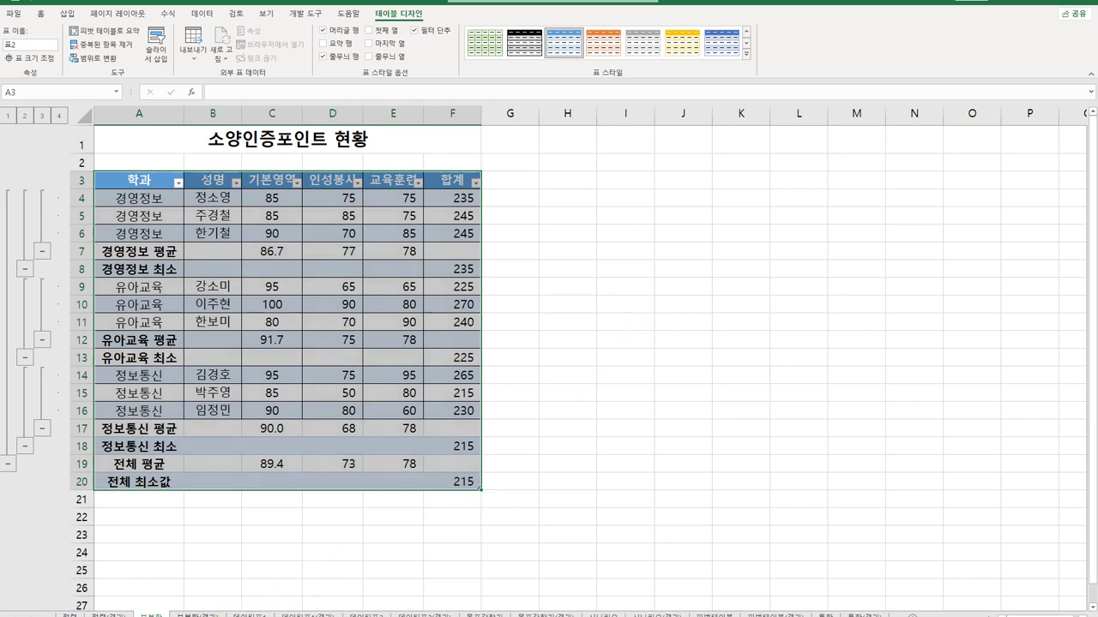
# Examine the finished table on the 부분합(결과) sheet, cycling twice through outline levels 1 to 4 and ending with all rows expanded.
pyautogui.click(198, 614)
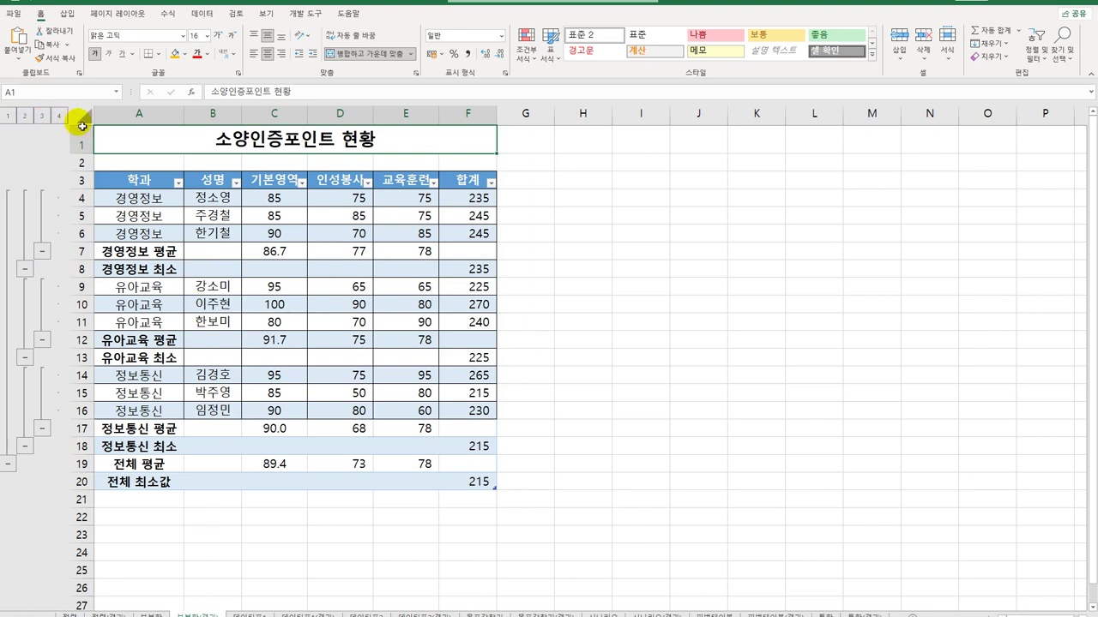
pyautogui.click(335, 265)
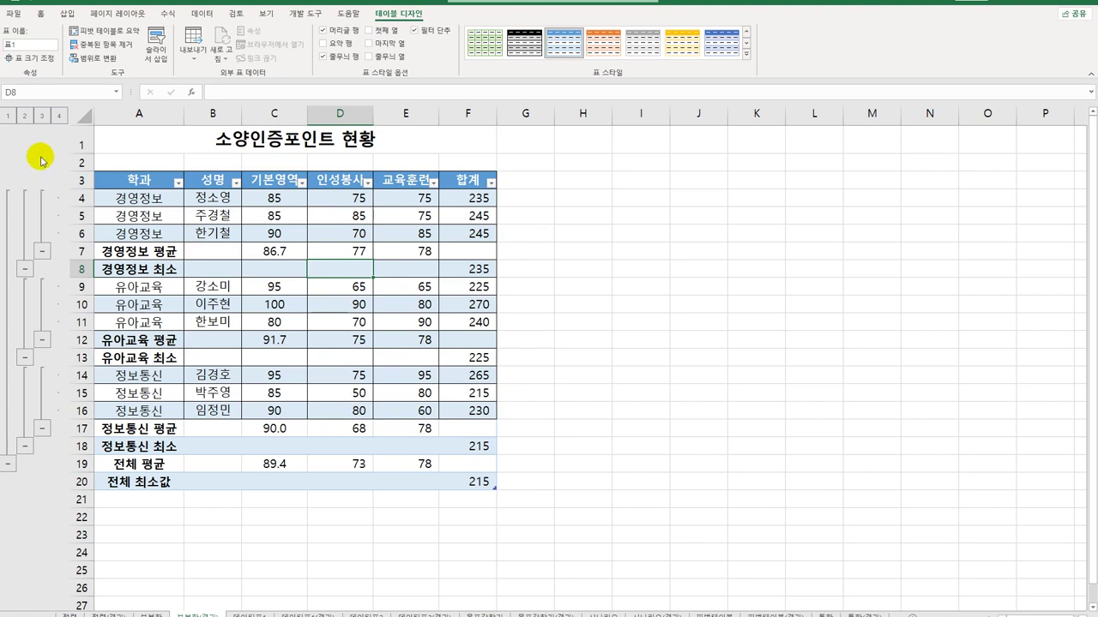
pyautogui.click(10, 116)
pyautogui.click(25, 118)
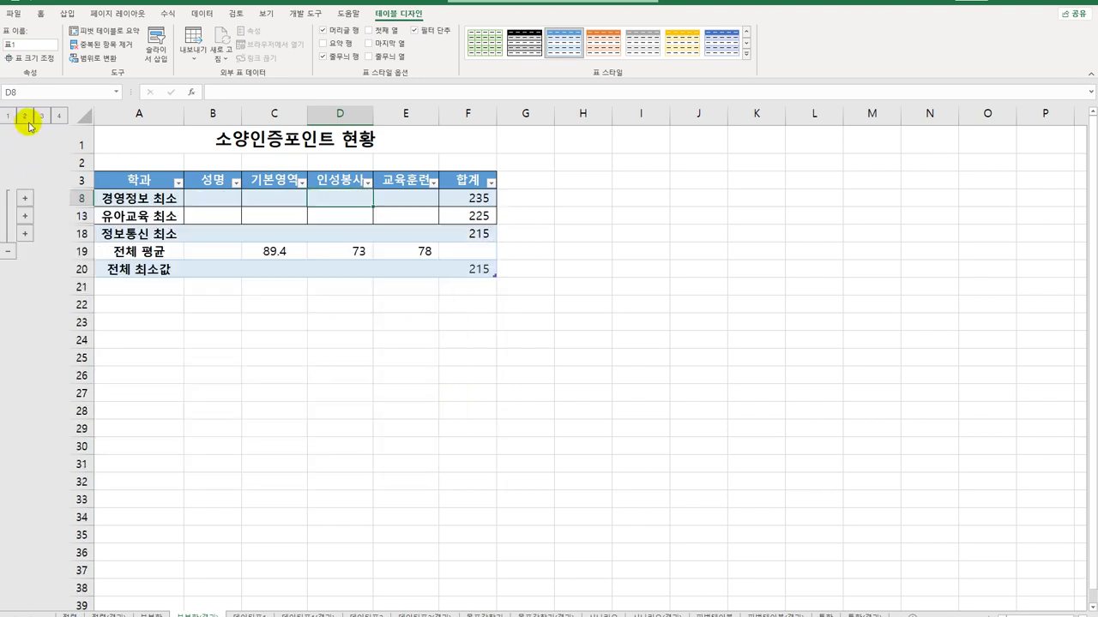
pyautogui.click(42, 118)
pyautogui.click(59, 117)
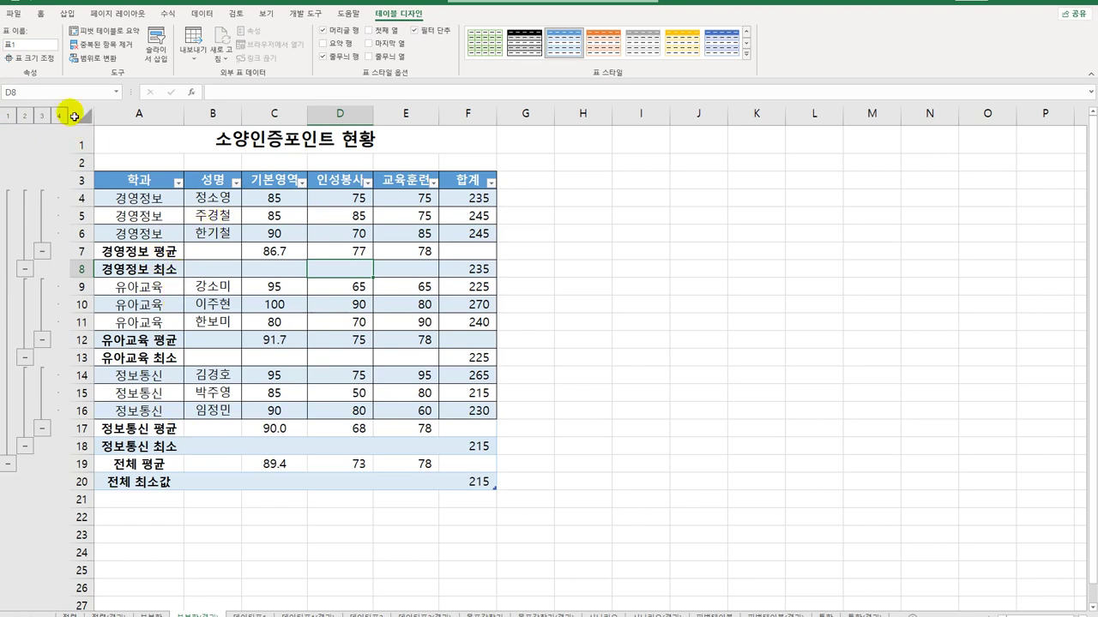
pyautogui.click(11, 117)
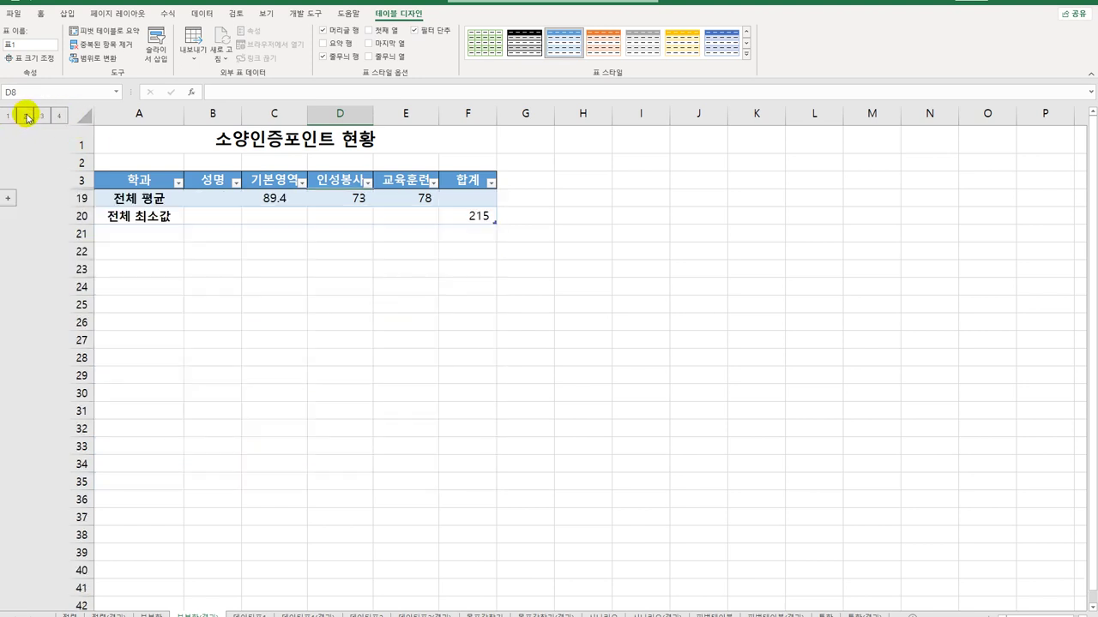
pyautogui.click(26, 115)
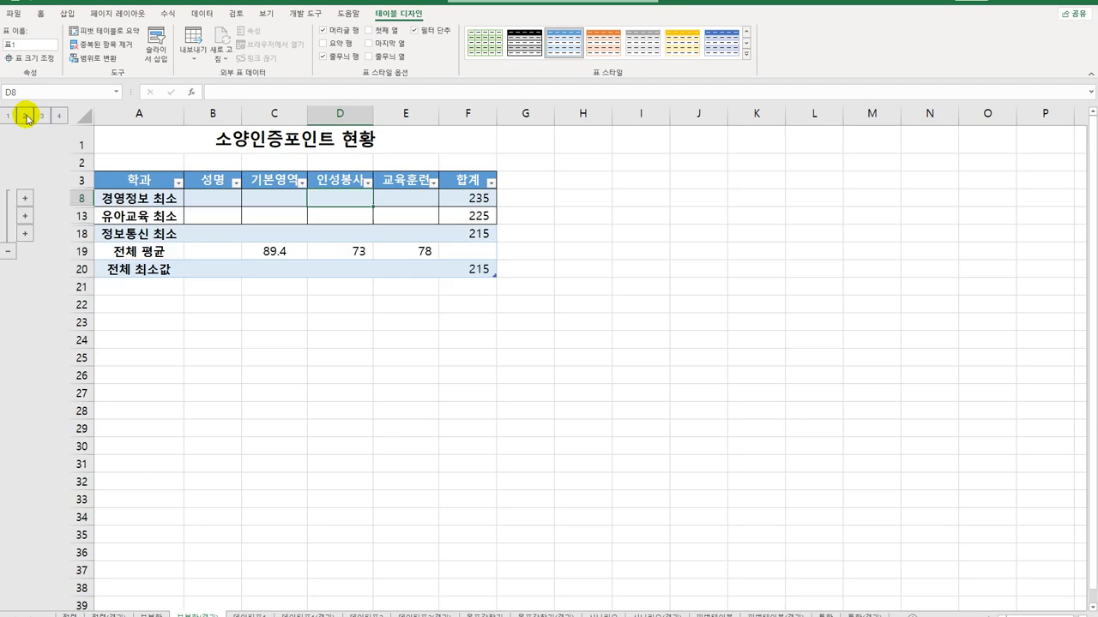
pyautogui.click(41, 115)
pyautogui.click(59, 116)
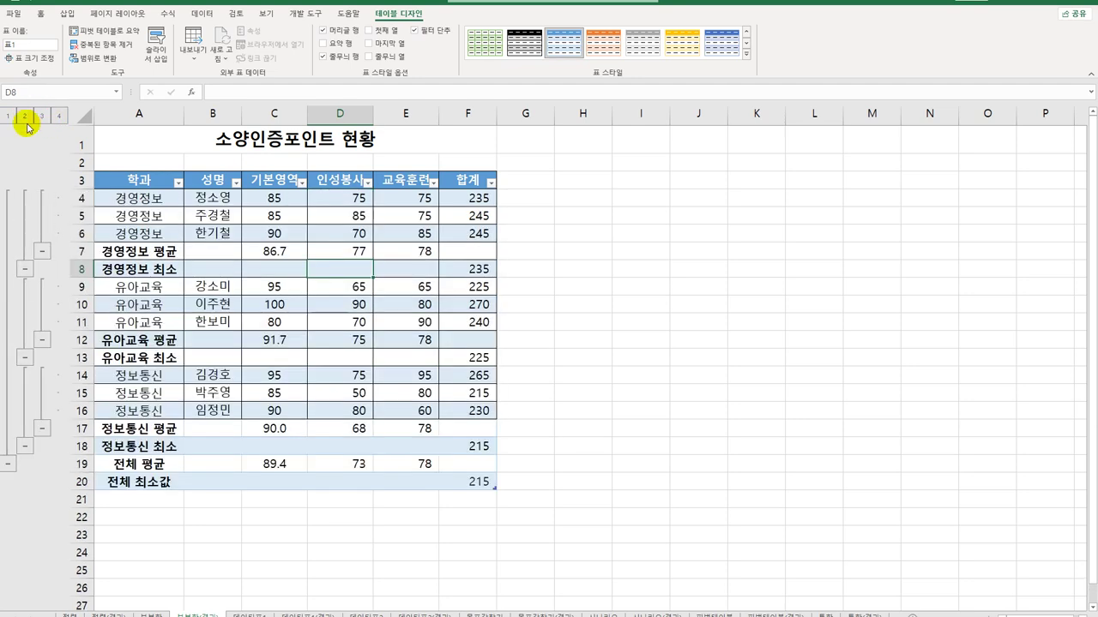